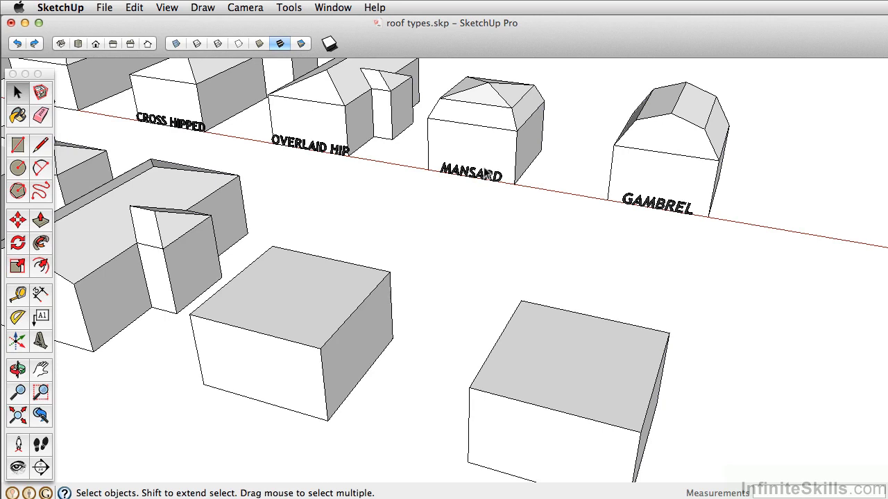
Orbit and pan across the example buildings to bring the middle plain box into view.
scroll(495, 88, "up", 8)
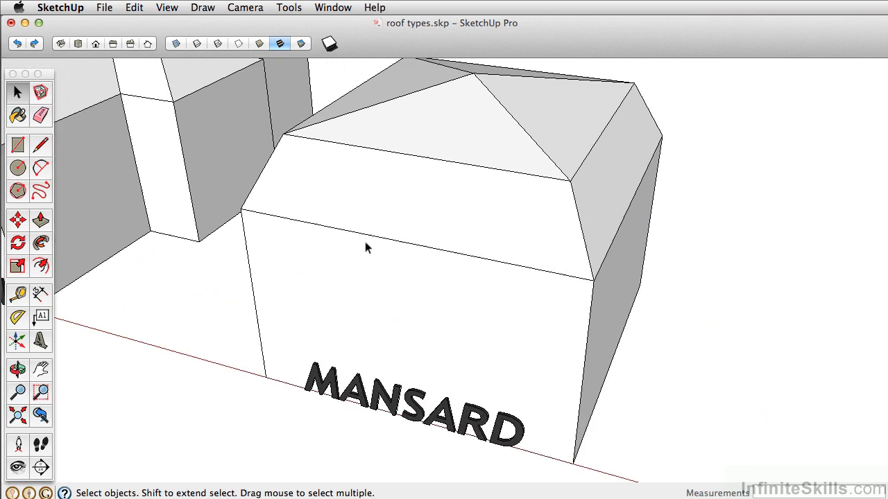
middle_click_drag(367, 248, 321, 257)
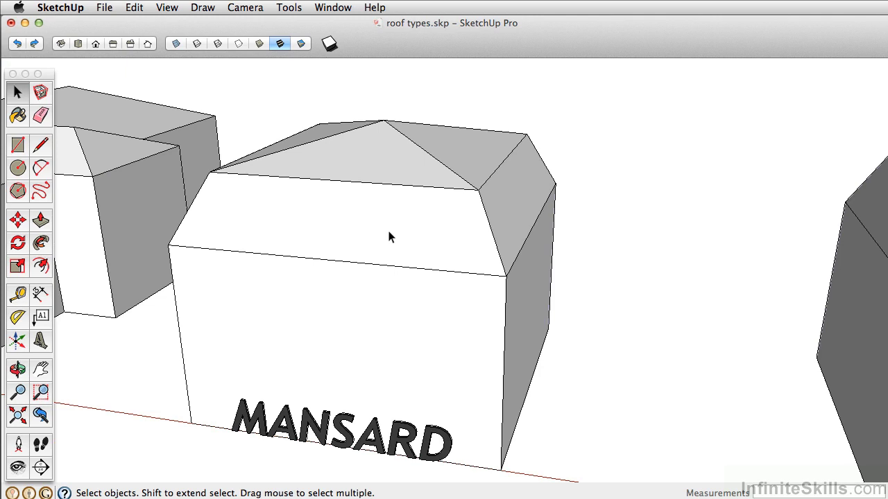
middle_click_drag(360, 222, 401, 202)
scroll(401, 202, "down", 6)
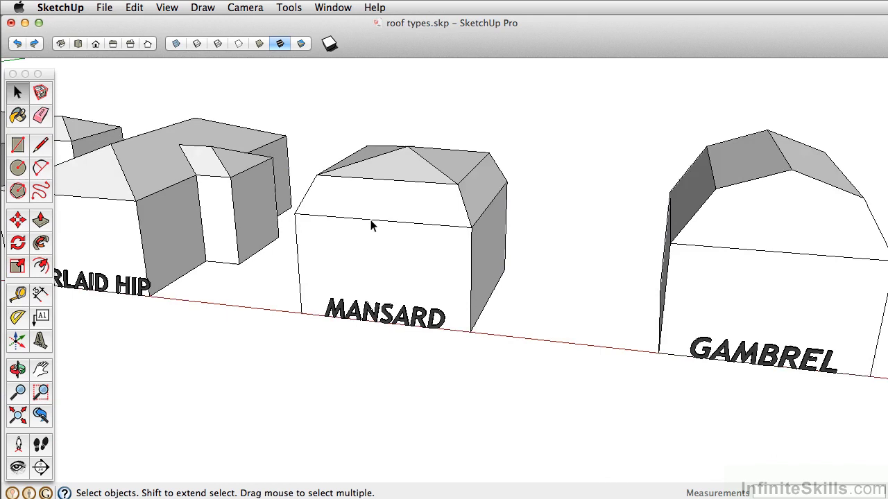
middle_click_drag(337, 323, 510, 363, "shift")
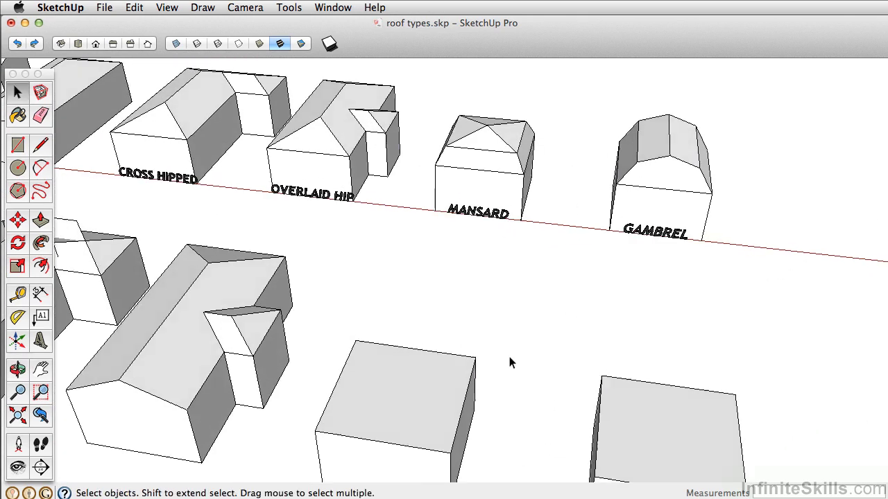
middle_click_drag(464, 396, 561, 261)
scroll(497, 307, "up", 3)
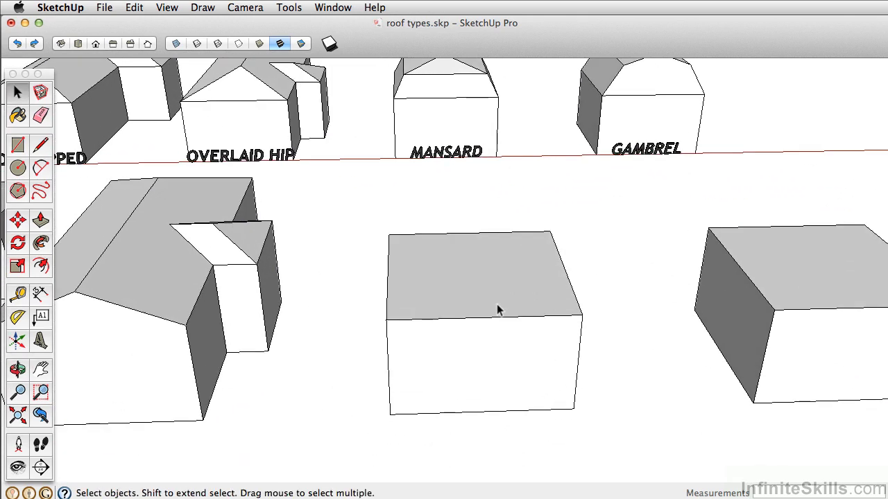
middle_click_drag(497, 307, 465, 278)
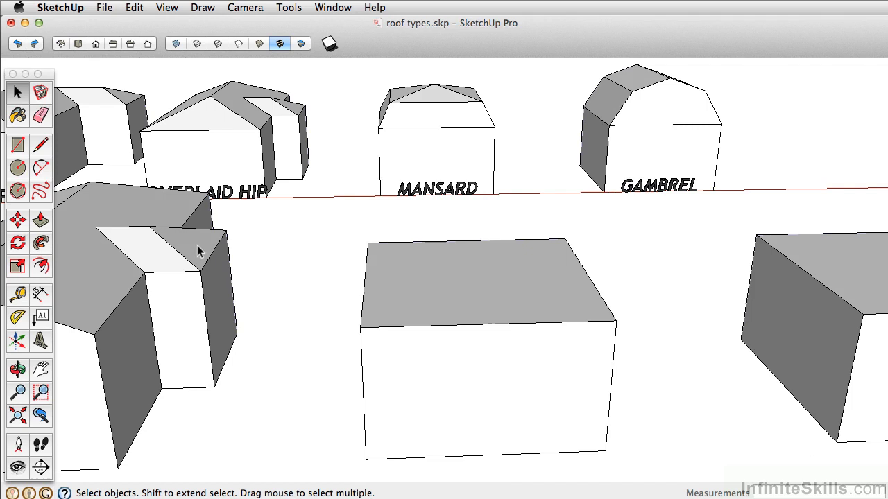
middle_click_drag(345, 275, 281, 233)
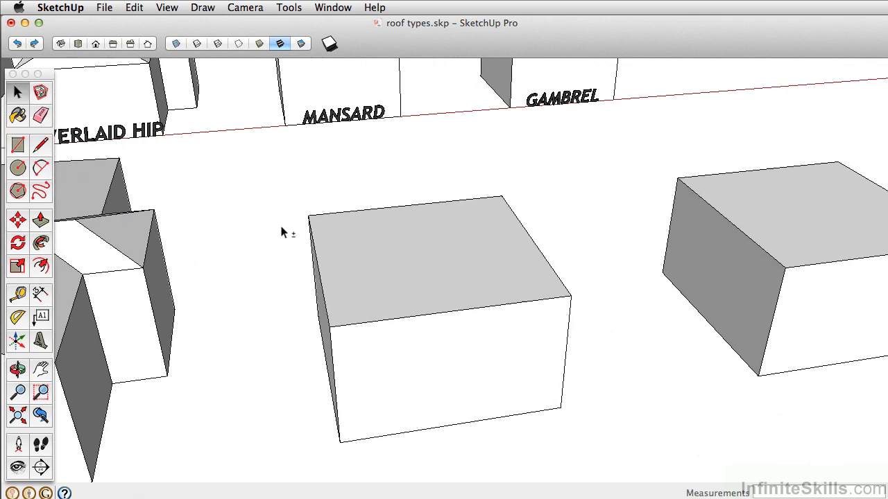
Offset the middle box's top face inward by 24 inches.
left_click(41, 266)
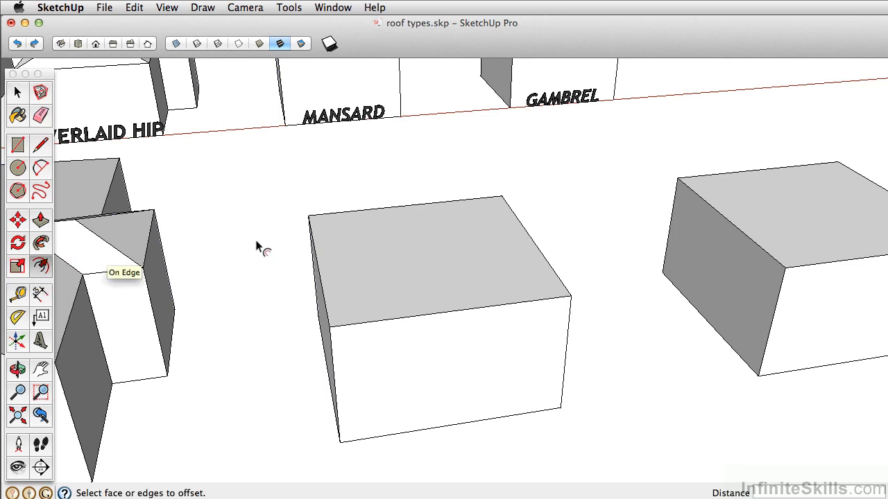
middle_click_drag(259, 248, 271, 271)
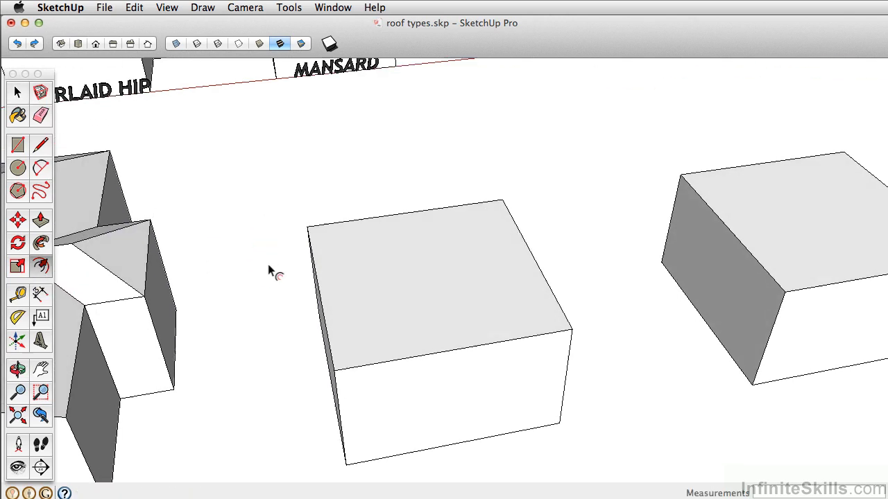
left_click(349, 297)
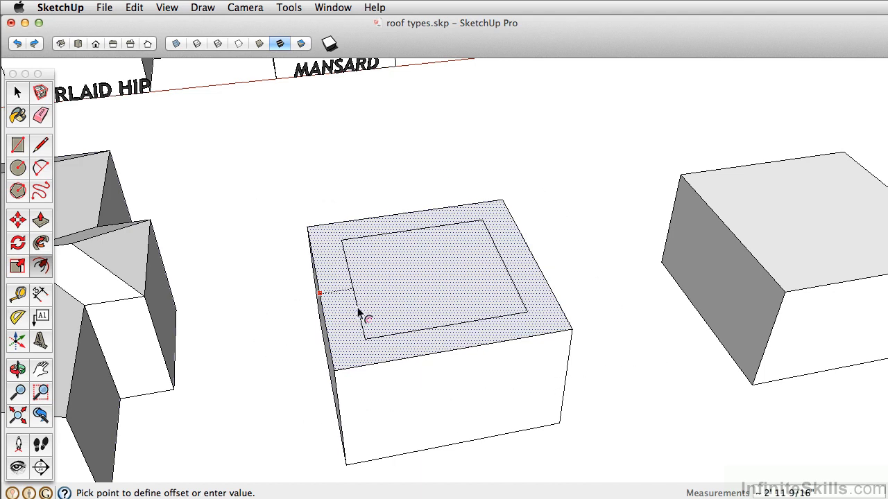
scroll(358, 313, "down", 4)
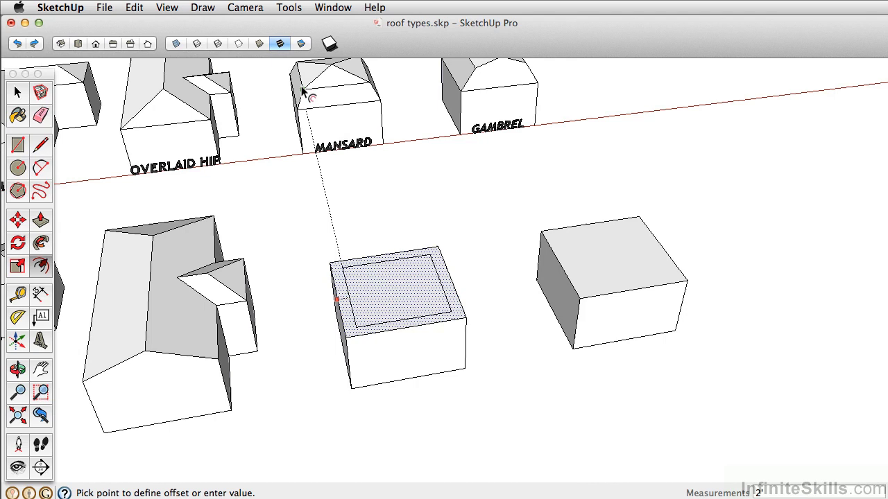
scroll(363, 268, "up", 5)
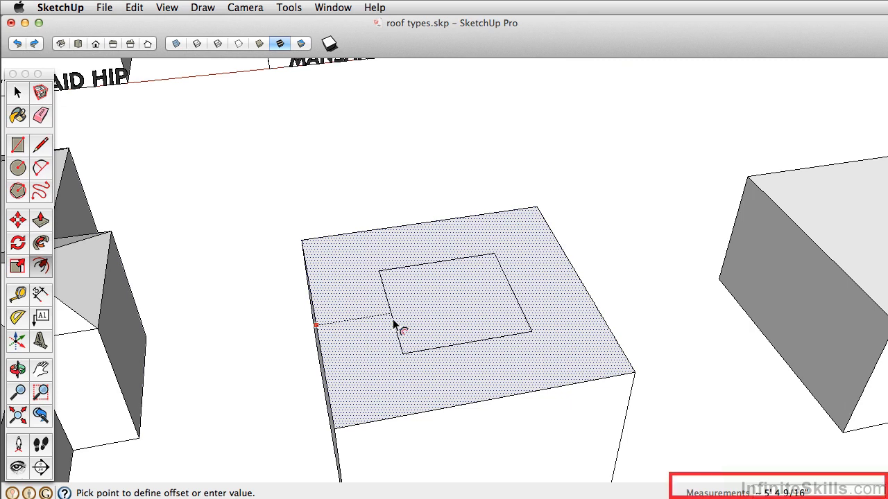
type("24")
key("Return")
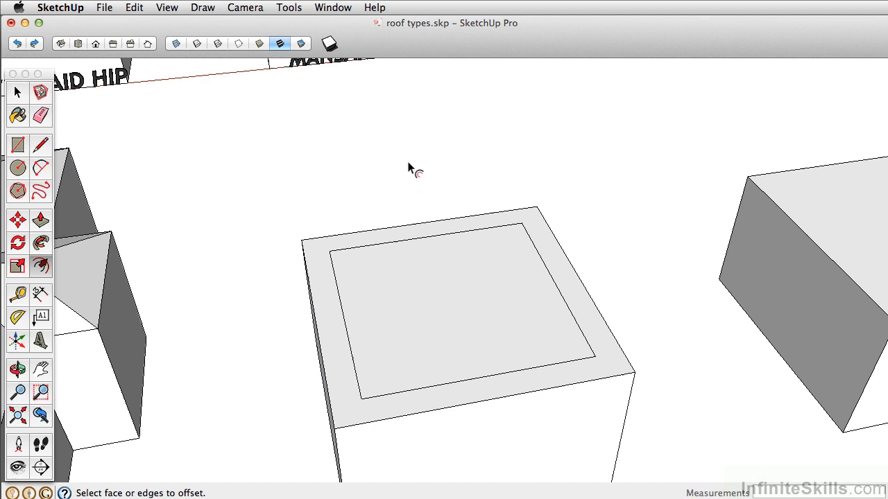
double_click(418, 297)
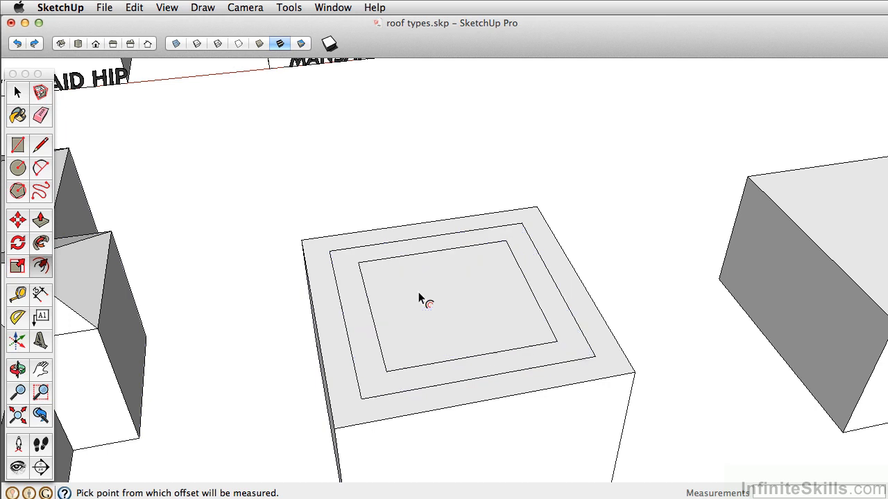
left_click(410, 329)
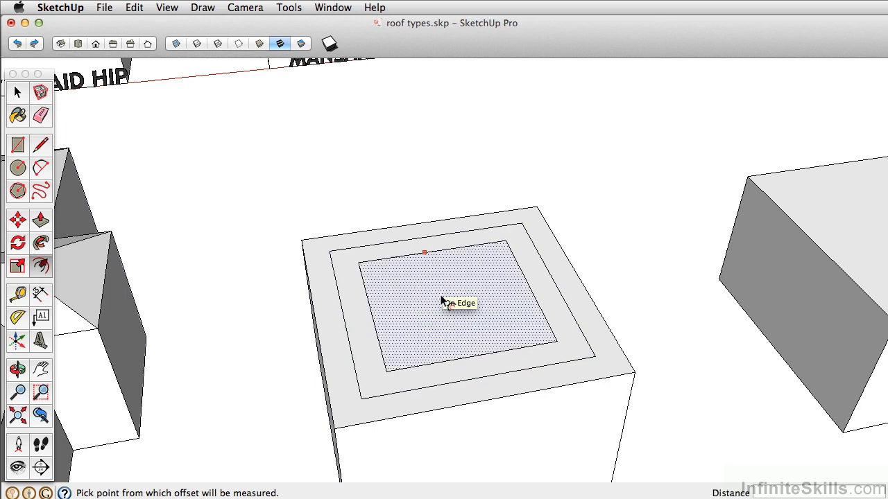
left_click(440, 295)
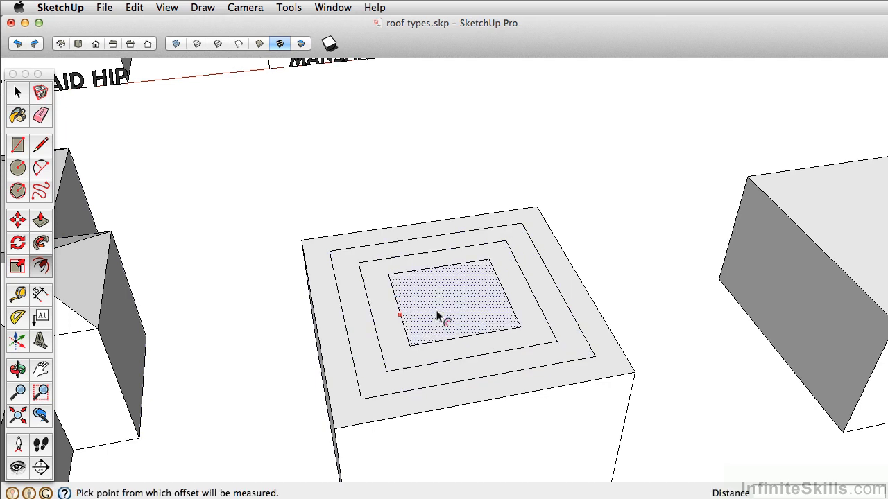
double_click(437, 316)
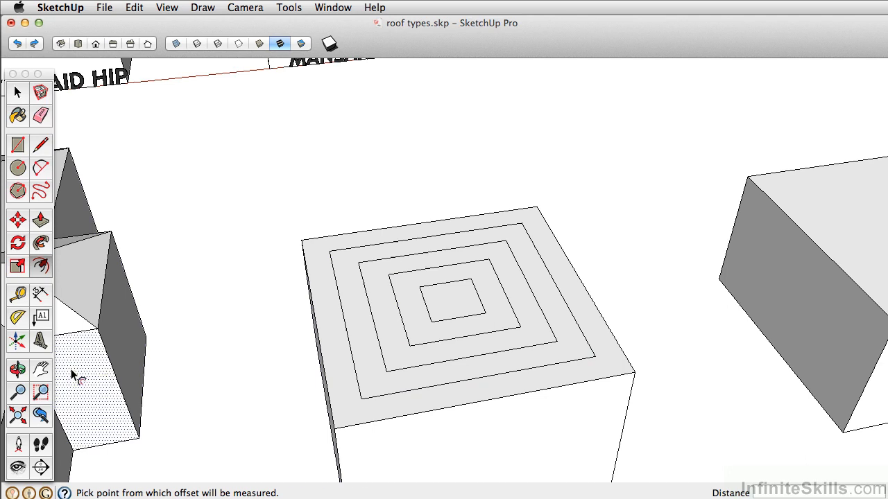
key("p")
left_click_drag(457, 319, 432, 359)
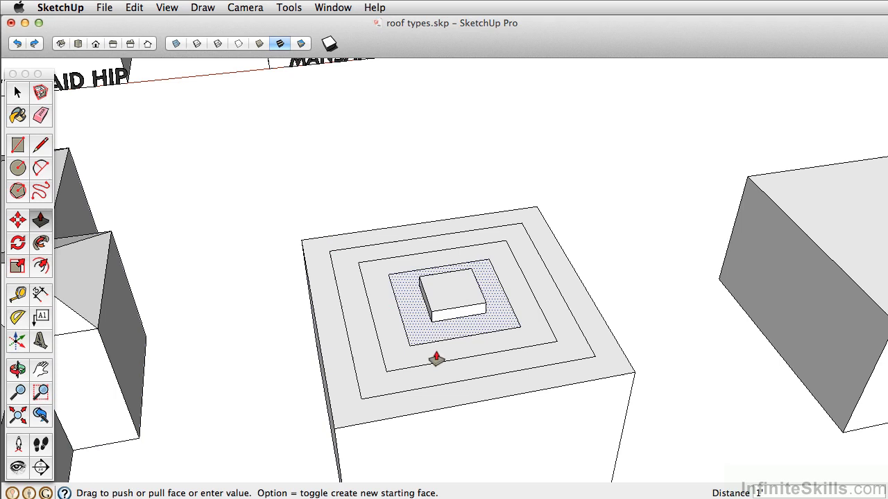
double_click(444, 363)
double_click(445, 365)
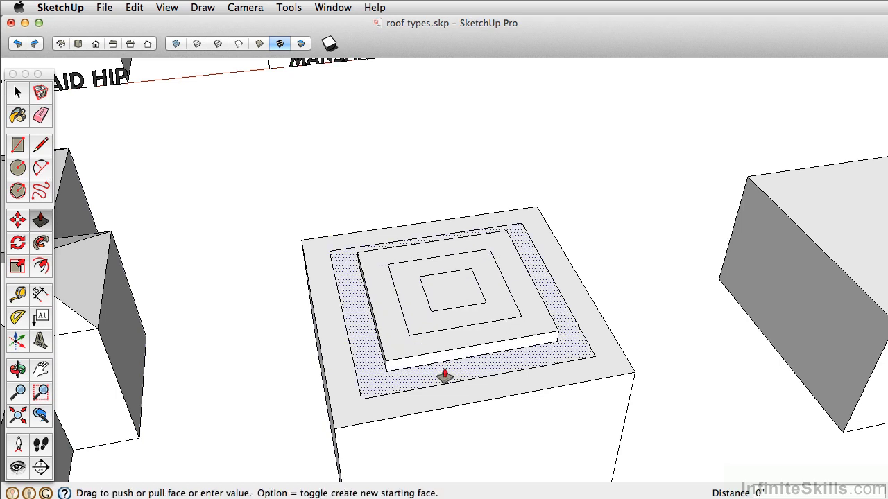
double_click(445, 355)
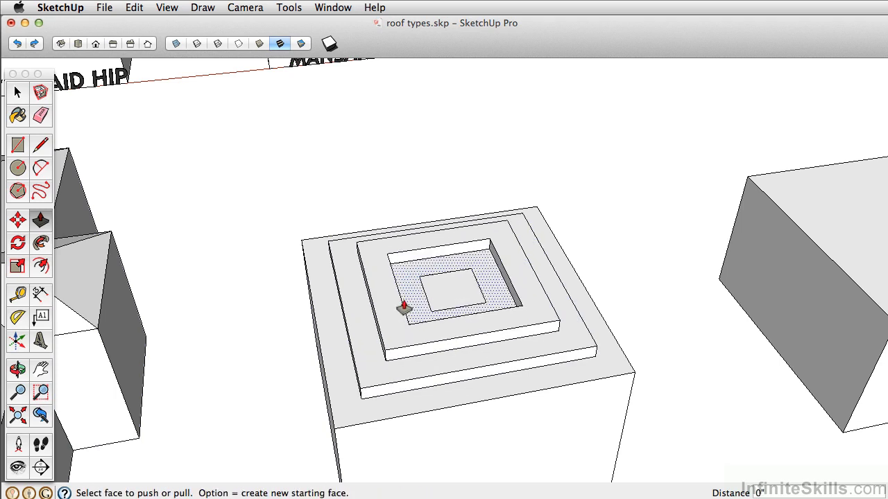
double_click(408, 305)
double_click(432, 284)
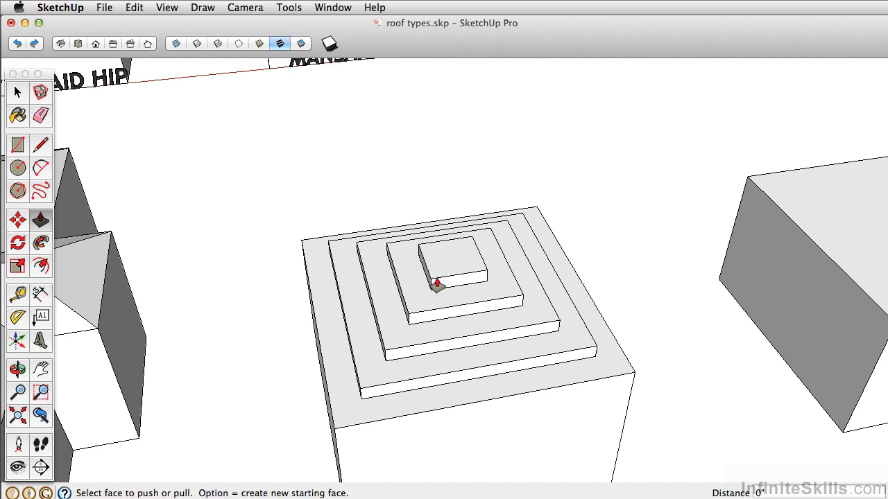
key("super+z")
key("super+z")
key("super+z")
key("super+z")
key("super+z")
key("super+z")
key("super+z")
key("super+z")
key("super+z")
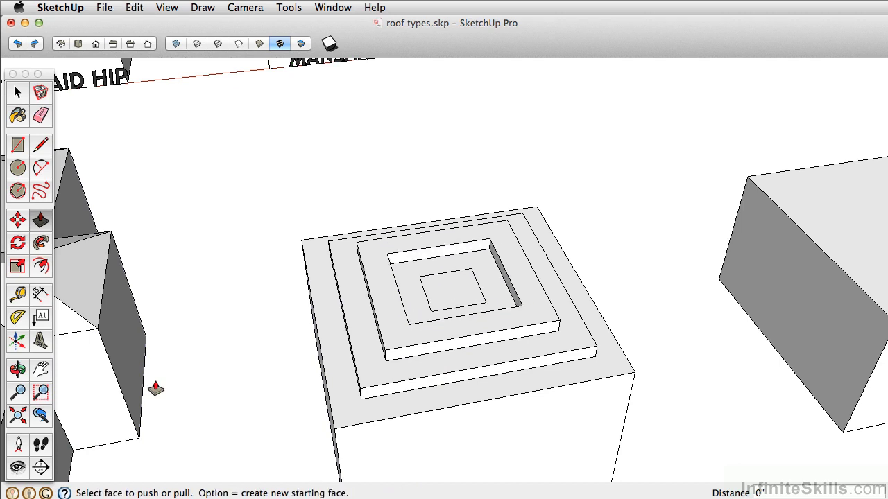
key("super+z")
key("super+z")
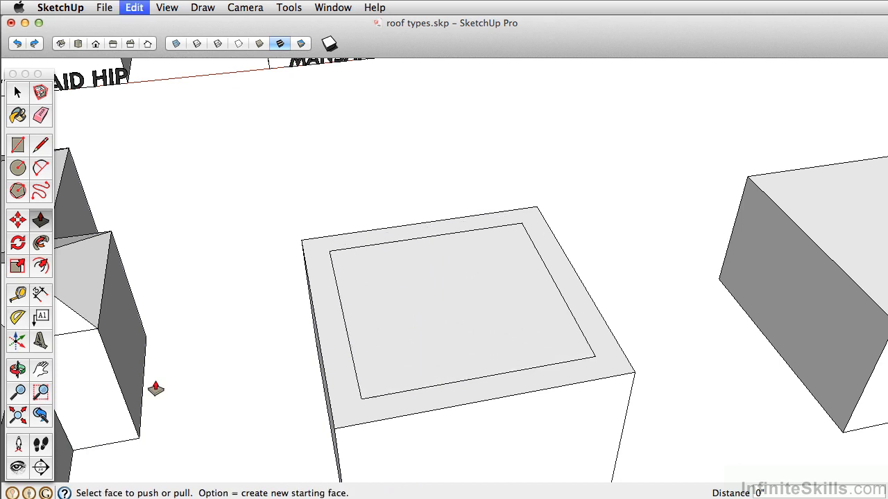
Measure the Mansard example's wall height up to its roof with the Tape Measure.
scroll(214, 351, "down", 3)
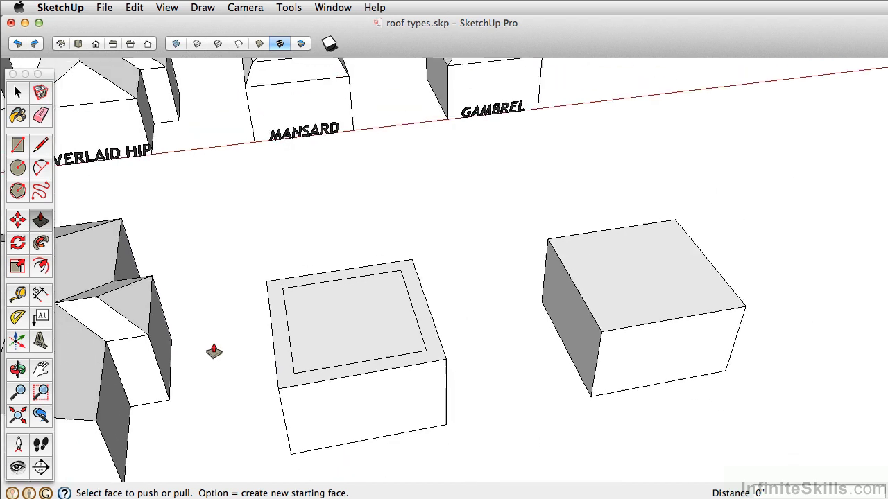
middle_click_drag(213, 351, 325, 329)
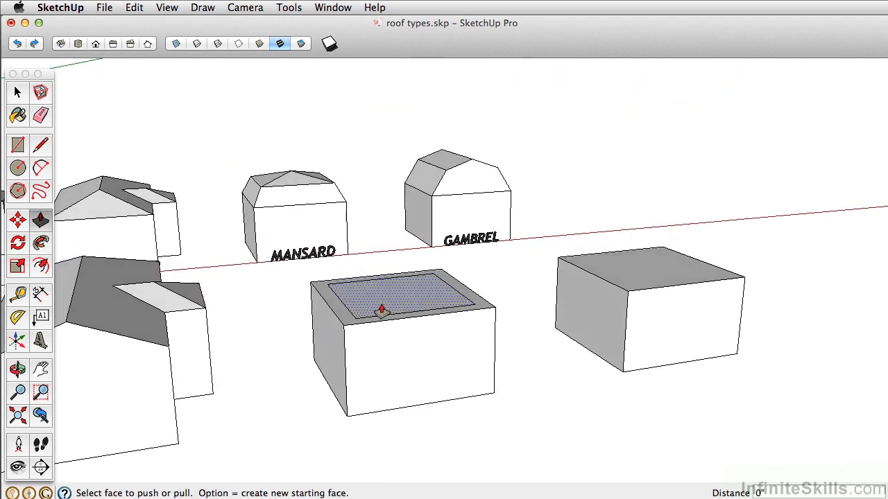
scroll(283, 200, "up", 5)
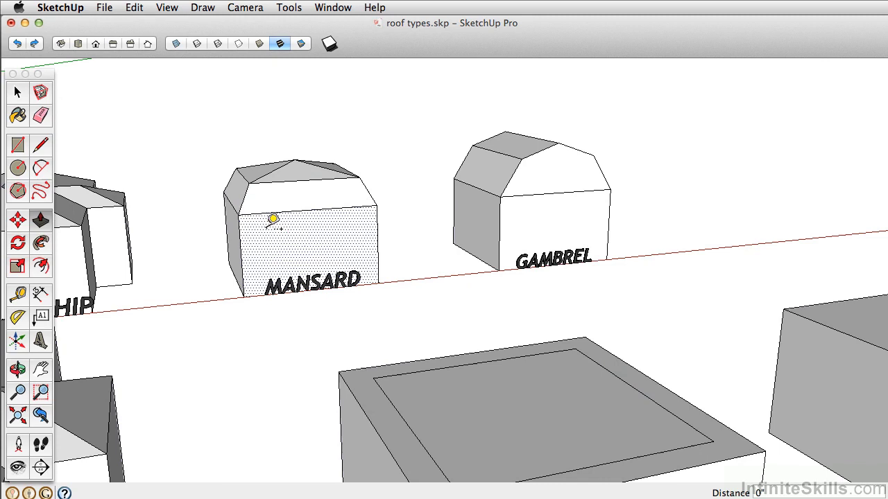
key("t")
left_click(266, 212)
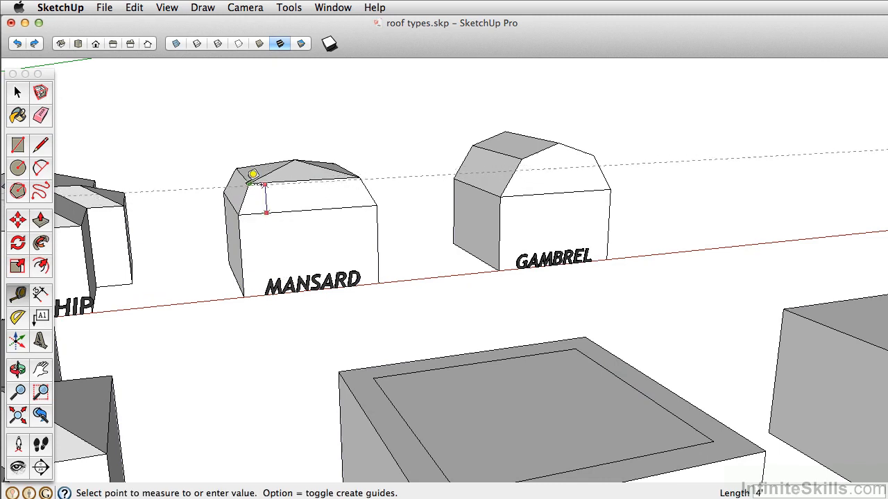
key("space")
scroll(389, 319, "down", 2)
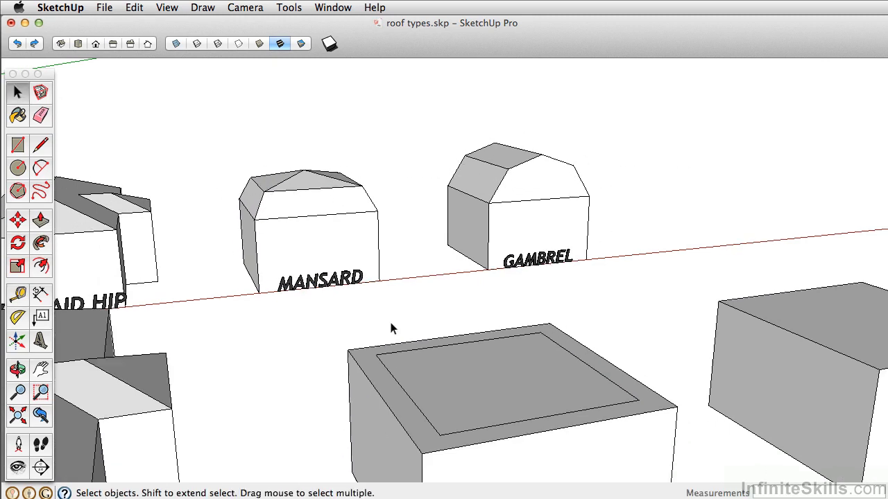
middle_click_drag(389, 319, 344, 257)
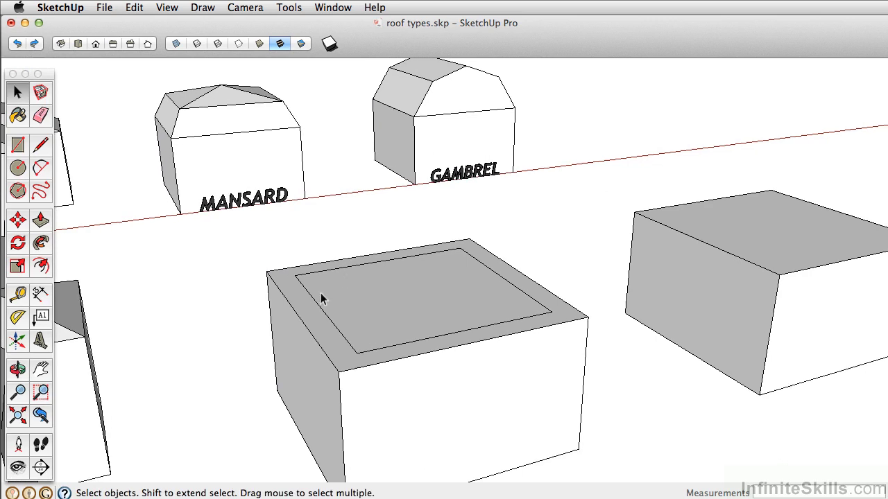
Push/pull the inset top rectangle up 4 feet.
left_click(41, 220)
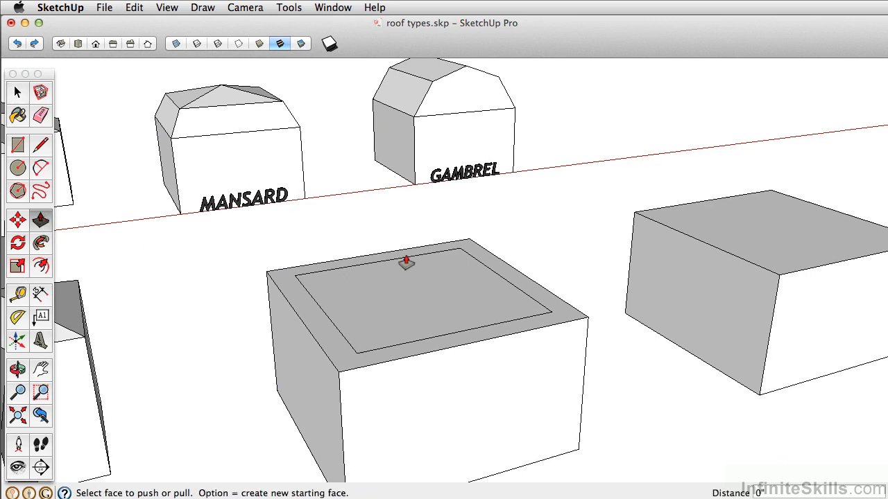
left_click(433, 311)
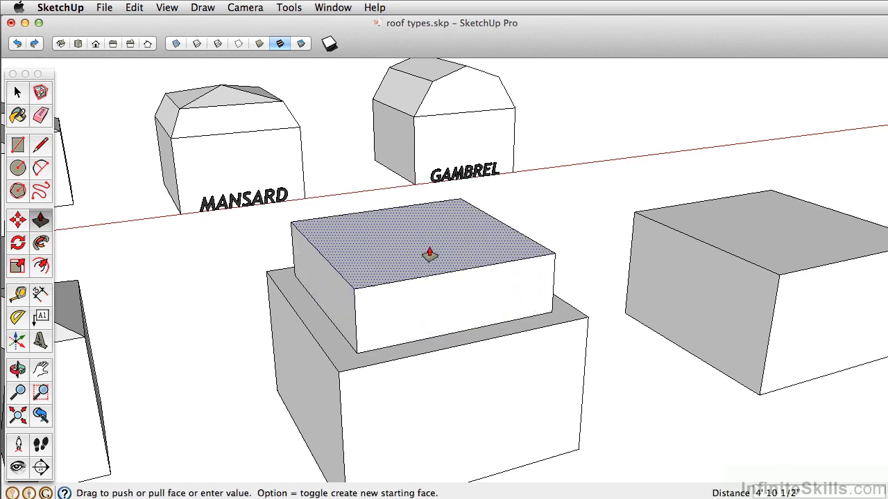
left_click(429, 255)
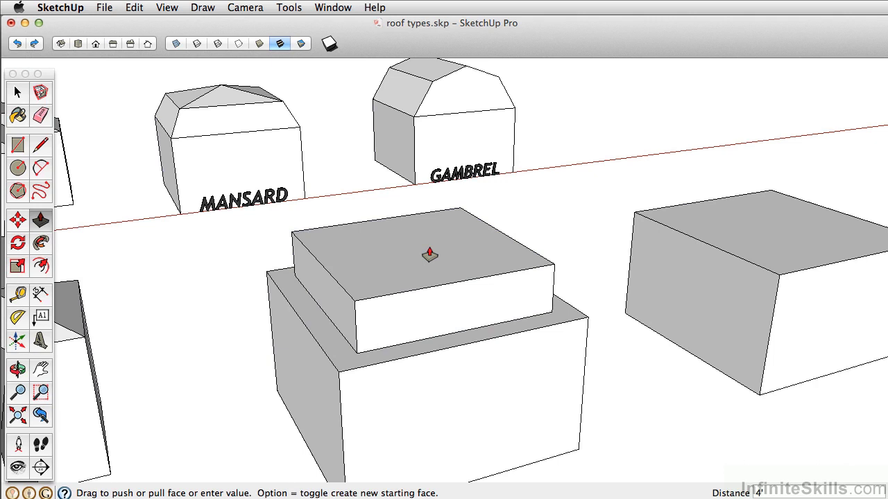
Draw sloping edges from the upper step corners to the lower box on the front and left, then view in X-ray.
left_click(42, 144)
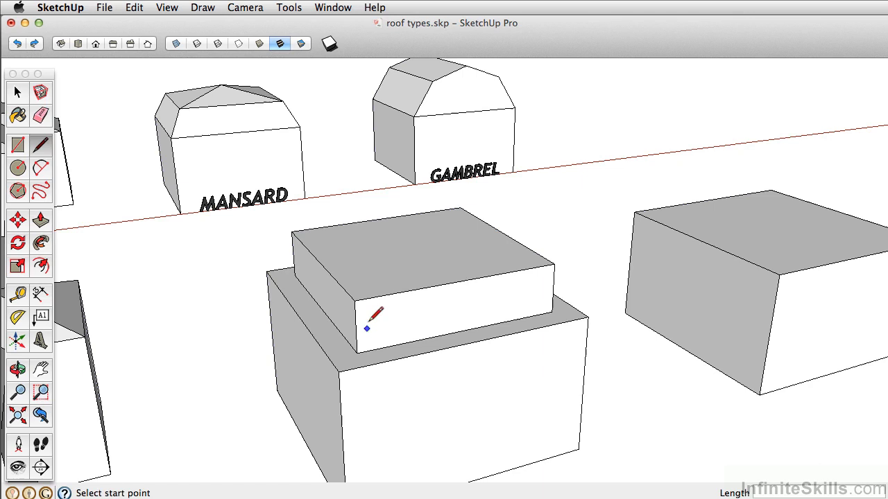
left_click(354, 301)
left_click(339, 372)
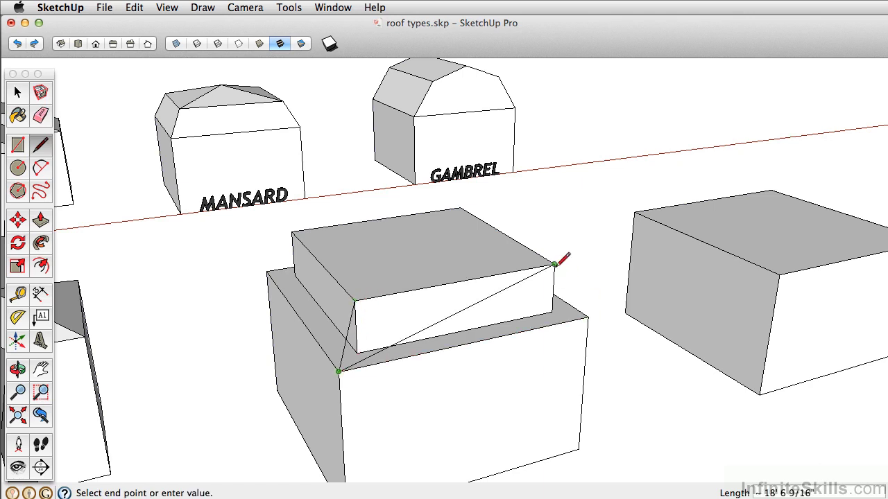
left_click(555, 264)
left_click(555, 264)
left_click(588, 318)
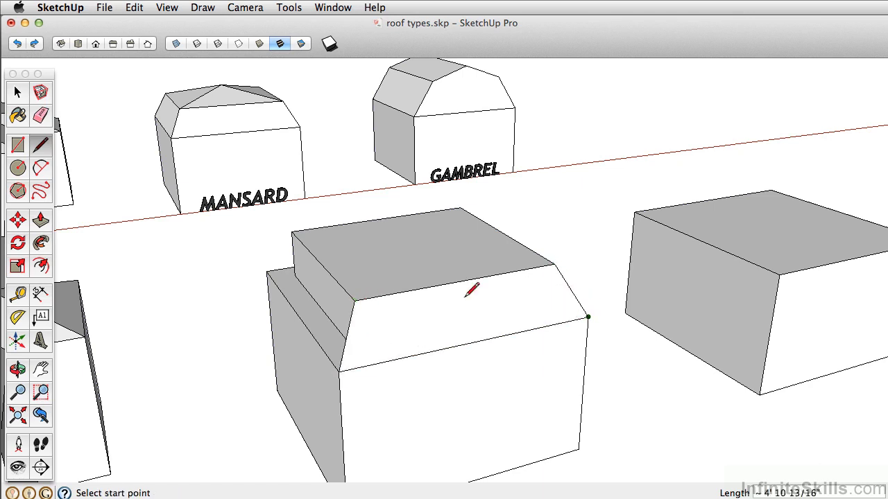
left_click(291, 233)
left_click(267, 272)
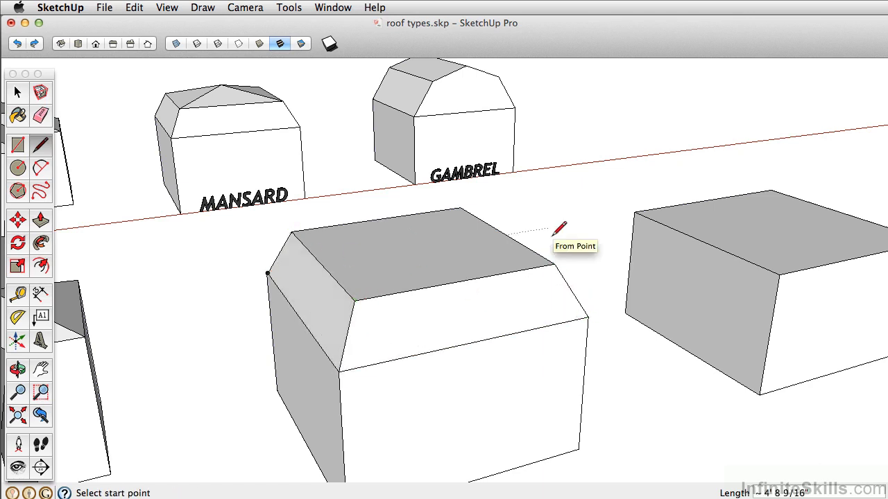
left_click(176, 44)
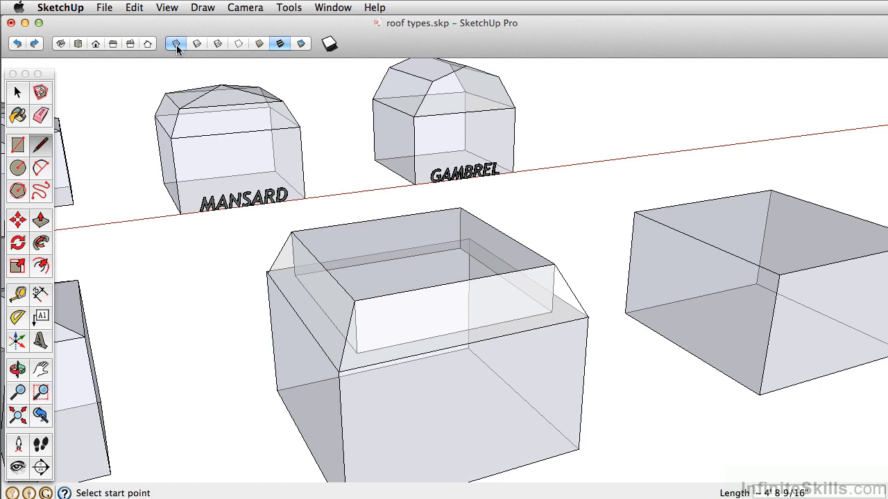
Turn off X-ray, undo the drawn slopes, and move the inset top face up 48 inches.
left_click(176, 44)
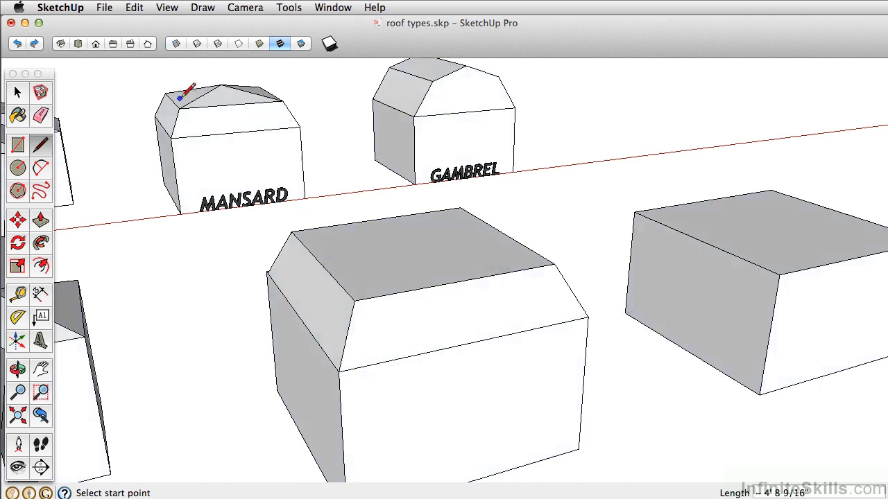
key("super+z")
key("super+z")
key("super+z")
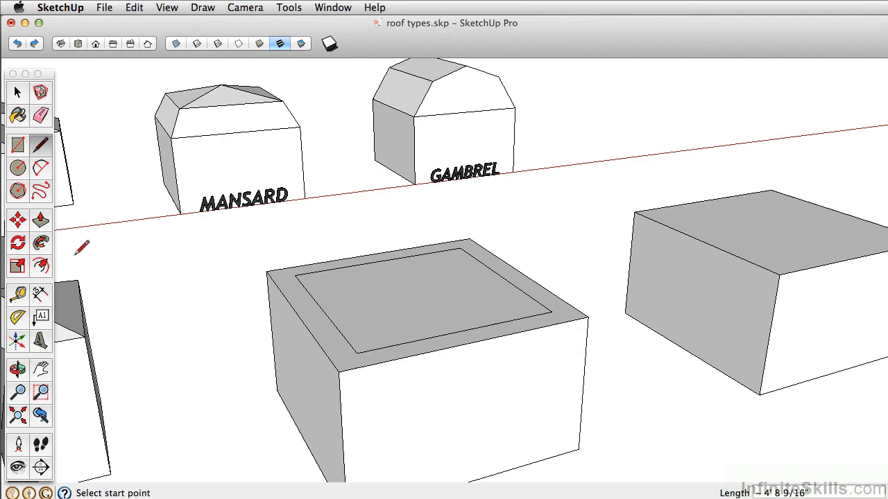
left_click(17, 220)
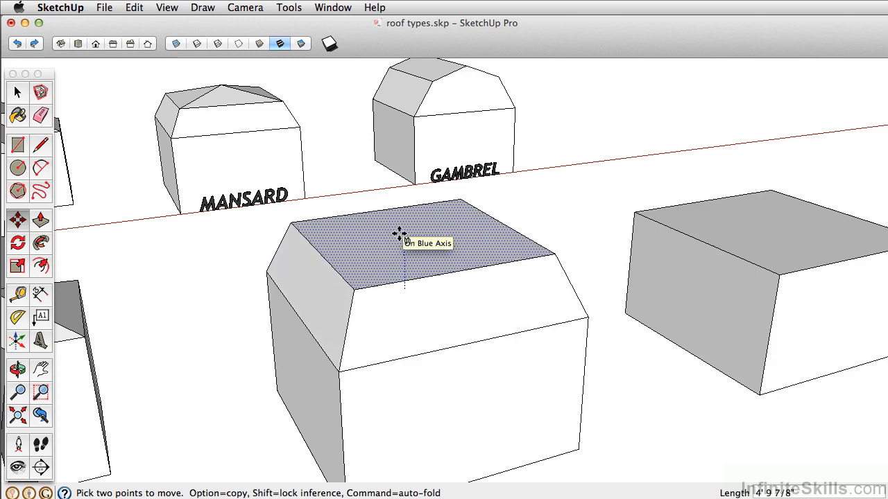
type("4")
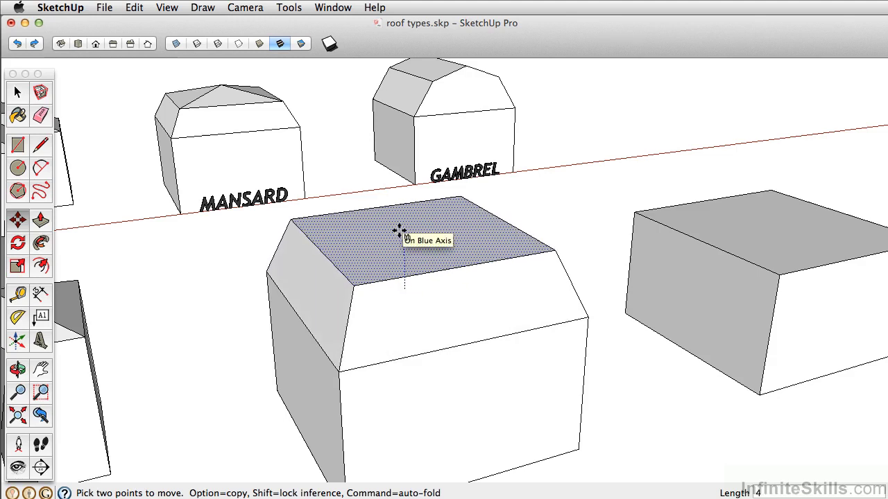
type("8")
key("Return")
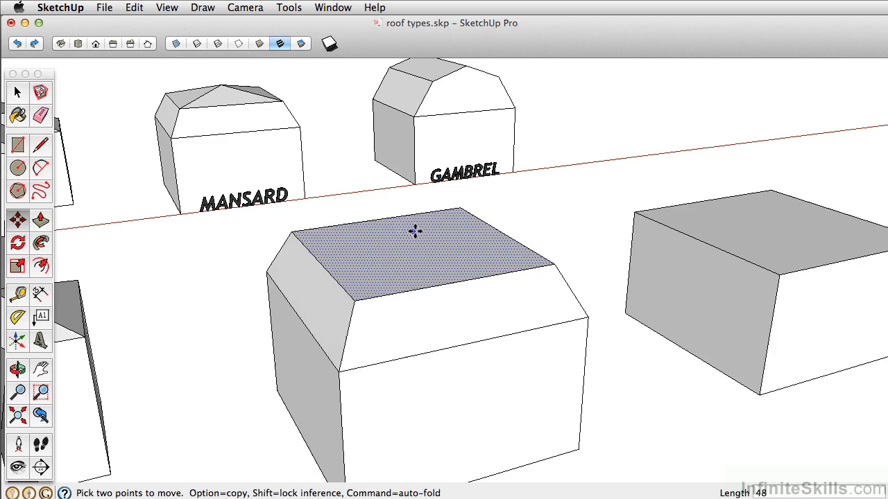
middle_click_drag(432, 272, 410, 347)
Select only the raised flat top face of the middle box, clearing the test whole-box selection.
key("m")
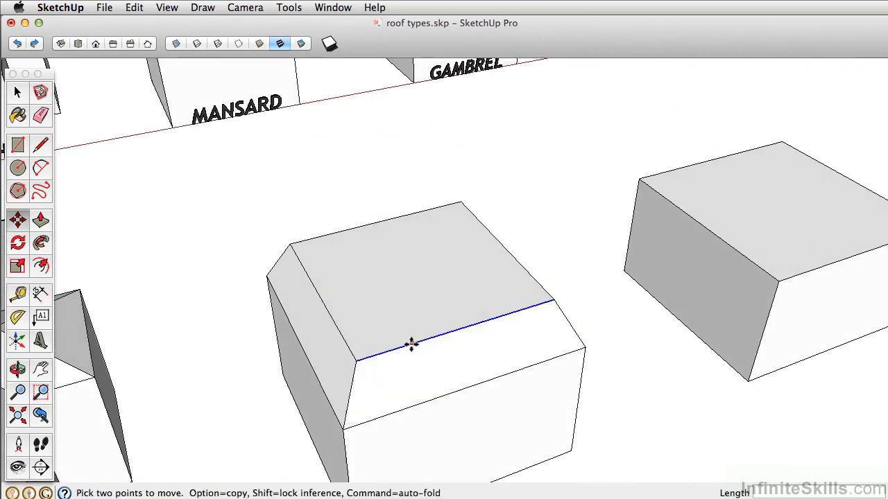
key("space")
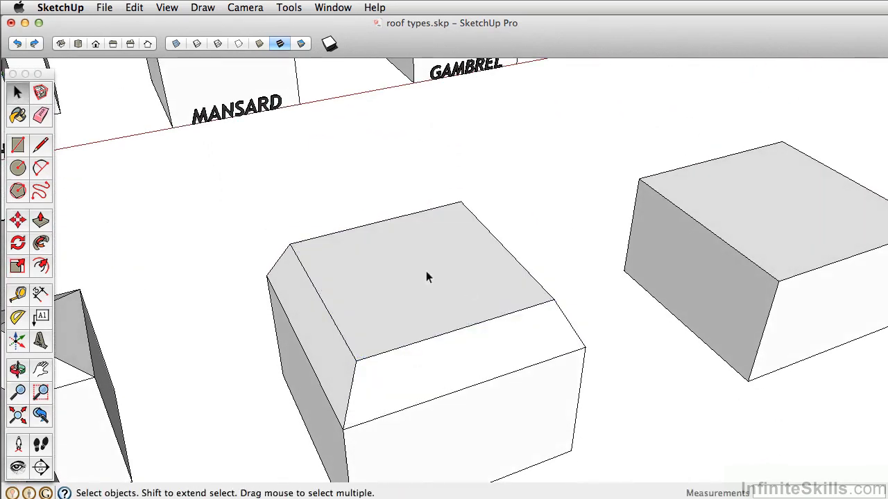
left_click(426, 272)
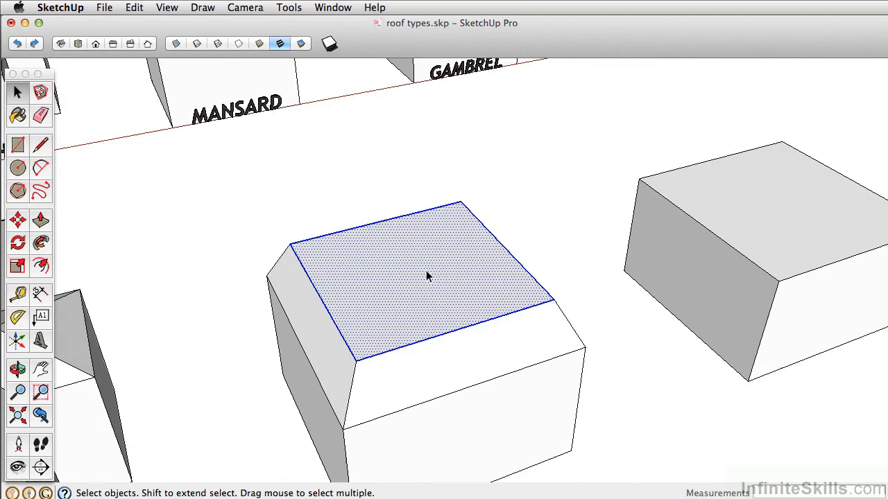
left_click(427, 297)
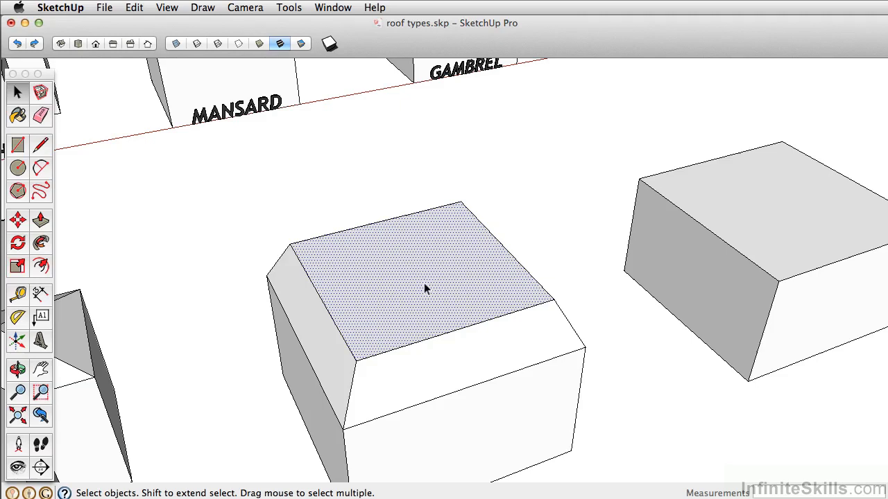
triple_click(424, 284)
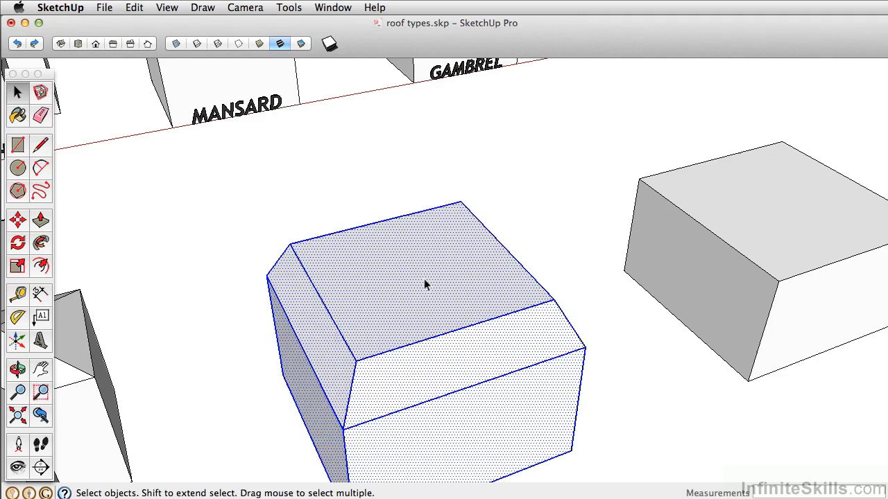
scroll(424, 279, "down", 4)
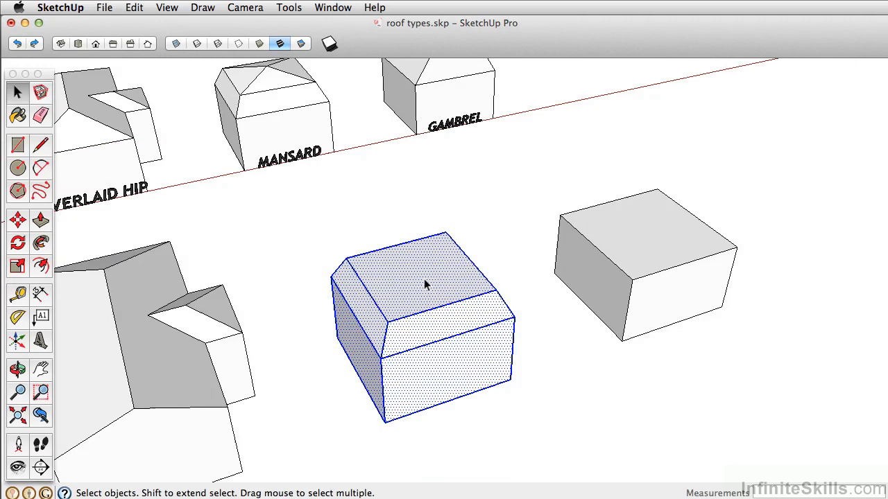
scroll(424, 279, "up", 4)
key("super+t")
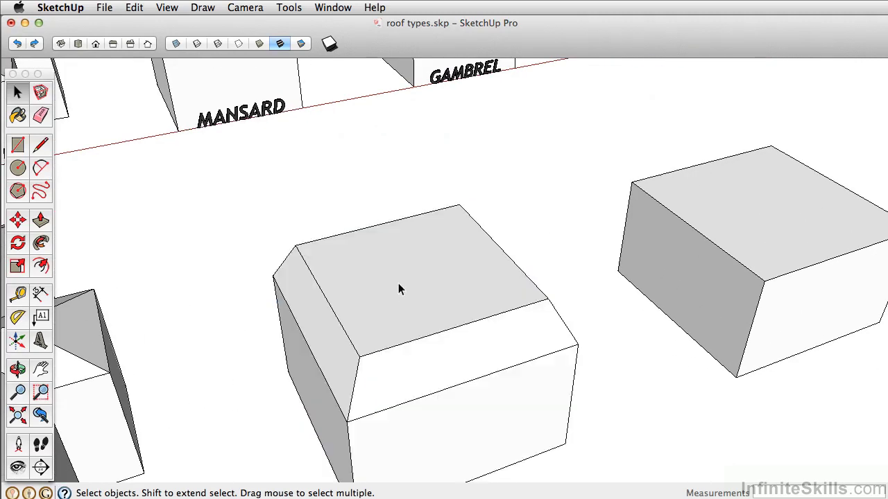
left_click(398, 288)
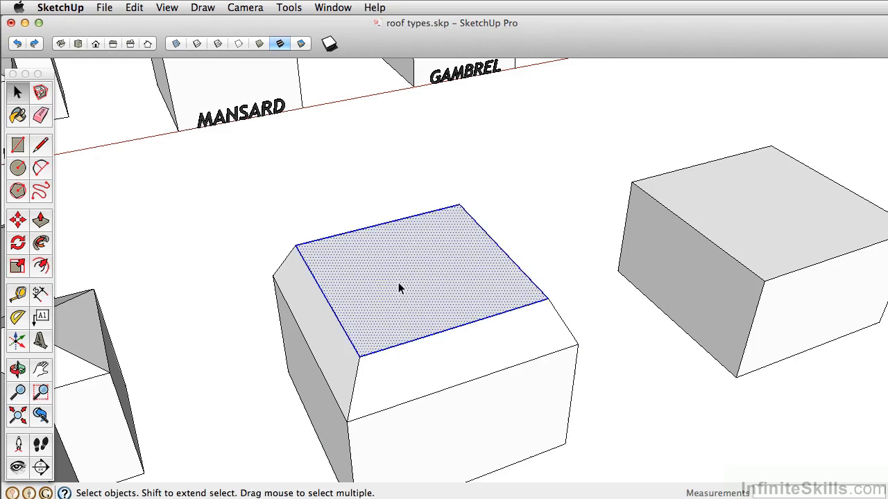
Scale the raised top face uniformly about its centre to roughly 0.88.
left_click(18, 268)
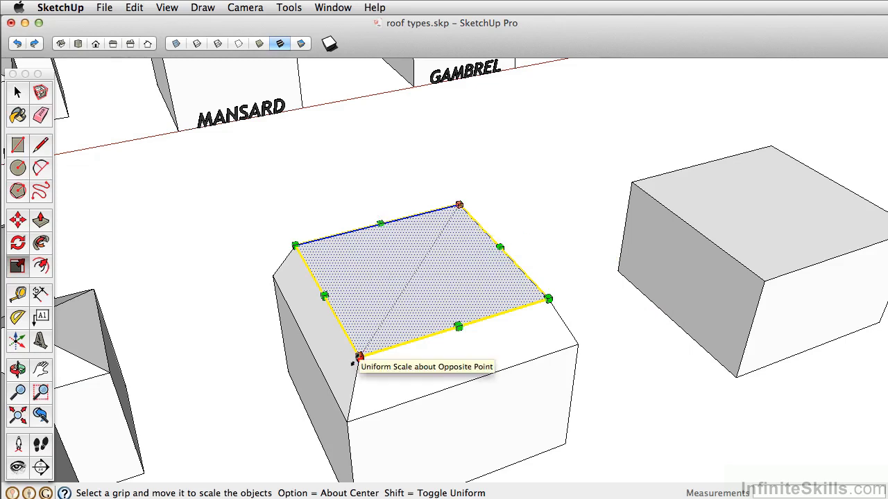
mouse_move(353, 361)
left_mouse_down()
mouse_move(430, 217)
mouse_move(425, 371)
mouse_move(359, 485)
mouse_move(358, 359)
left_mouse_up()
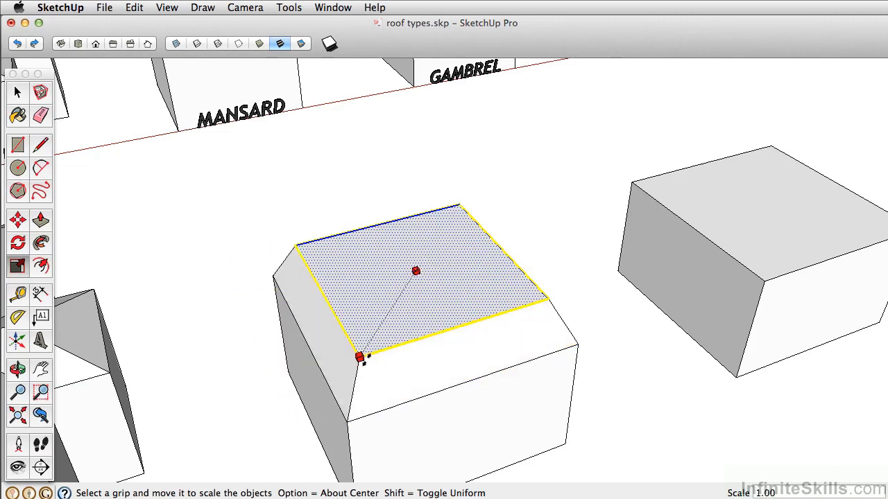
key("alt")
left_click_drag(360, 366, 367, 345)
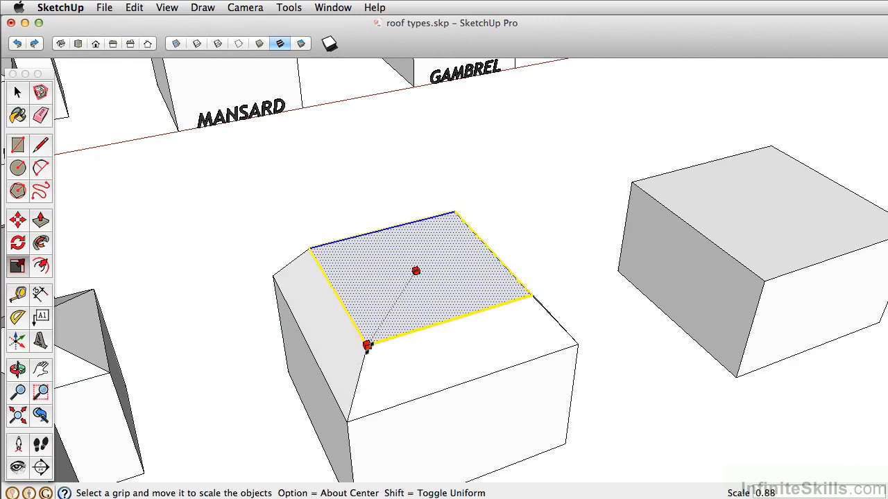
key("space")
middle_click_drag(375, 187, 365, 267)
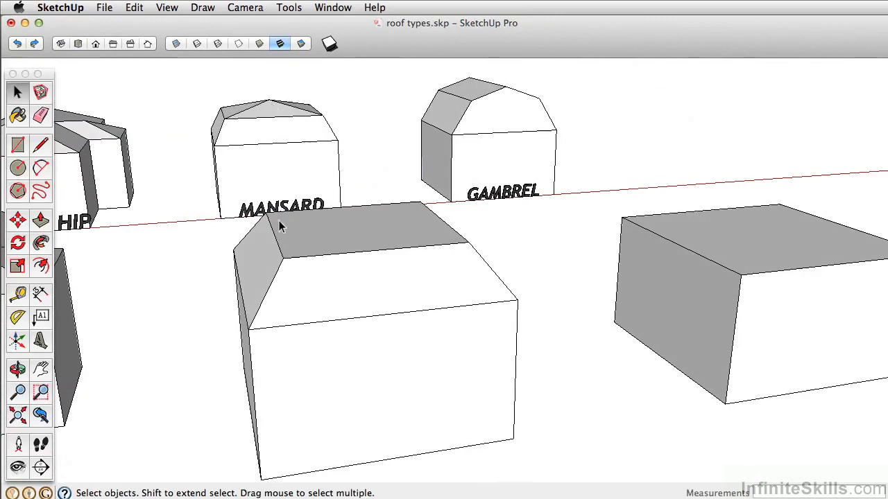
middle_click_drag(279, 221, 380, 419)
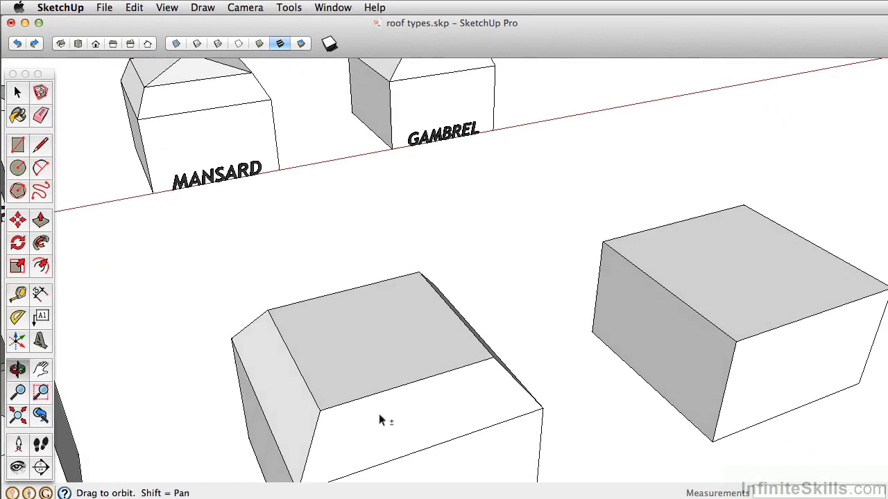
Draw both diagonals corner to corner across the top face.
left_click(41, 145)
left_click(267, 310)
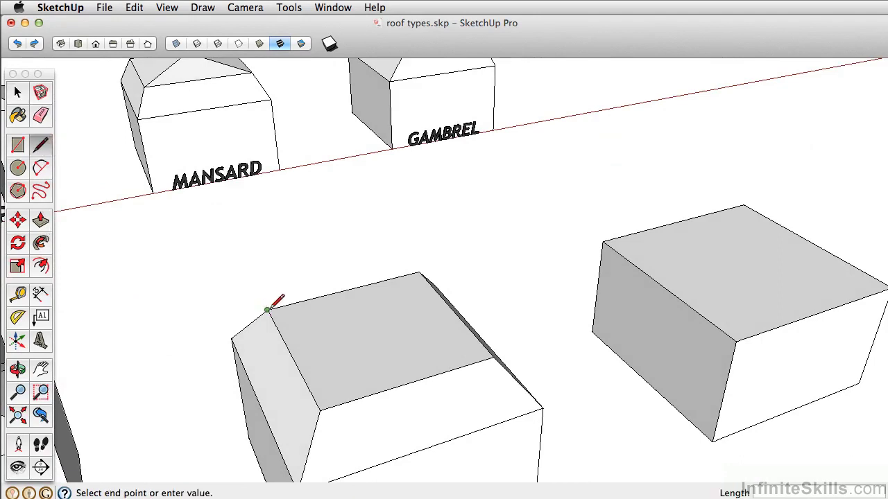
left_click(492, 354)
left_click(418, 273)
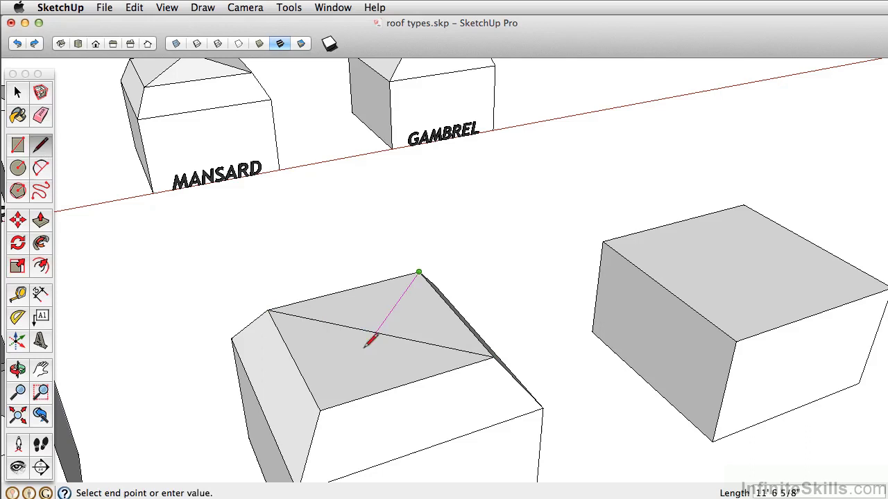
left_click(320, 410)
key("space")
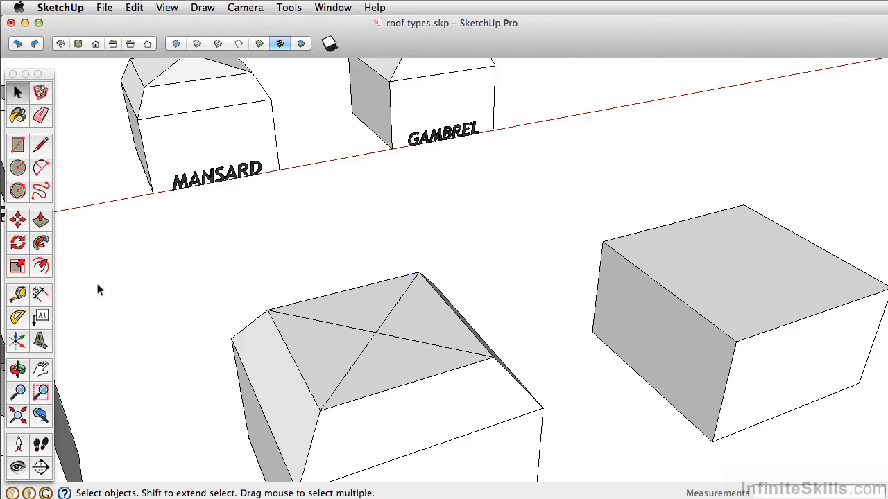
Move the diagonals' intersection up the blue axis 24 inches to form a hipped peak.
left_click(18, 221)
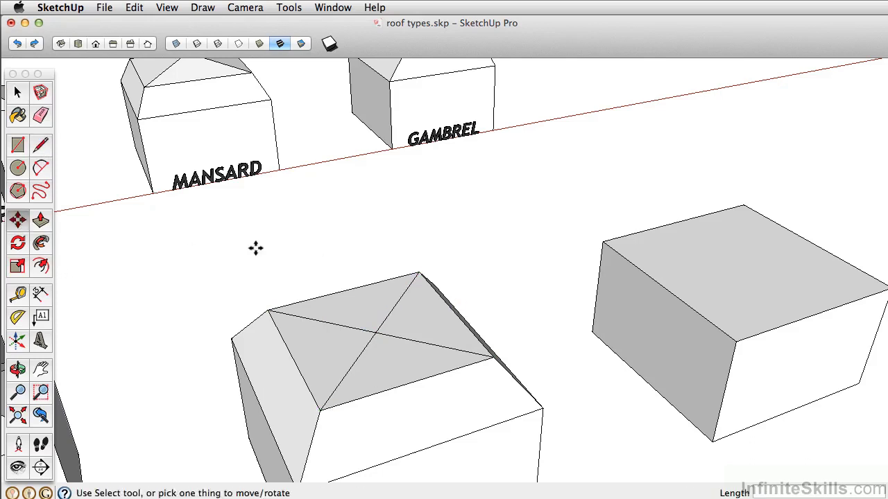
left_click(378, 334)
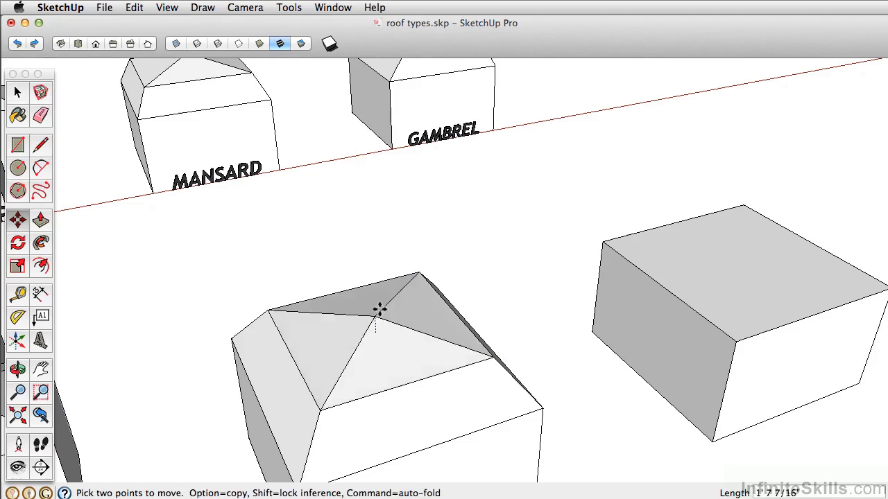
left_click(377, 299)
middle_click_drag(376, 300, 396, 164)
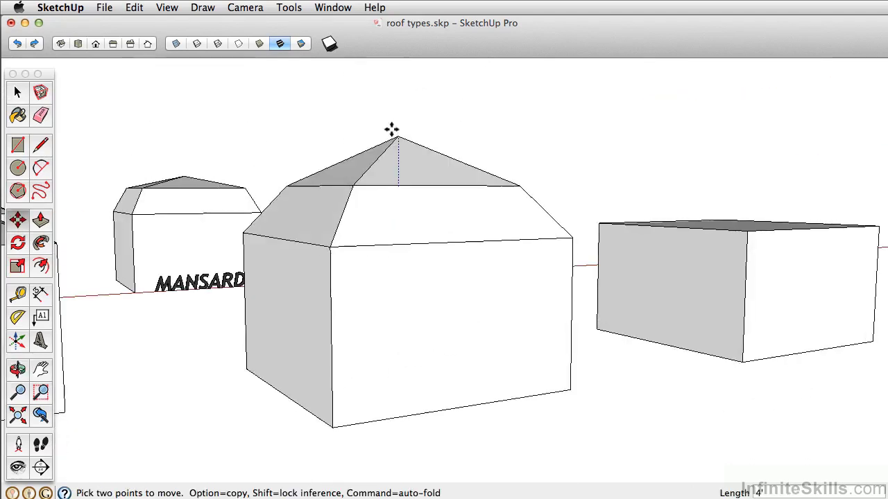
left_click(397, 136)
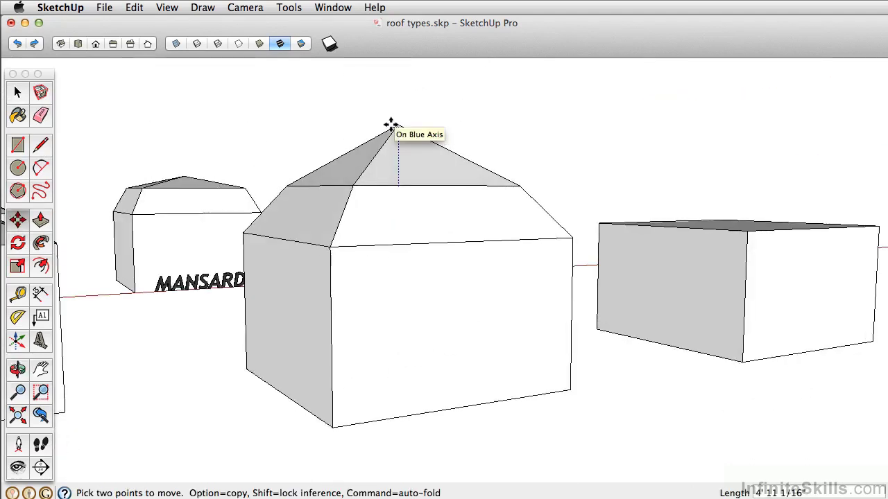
type("24")
key("Return")
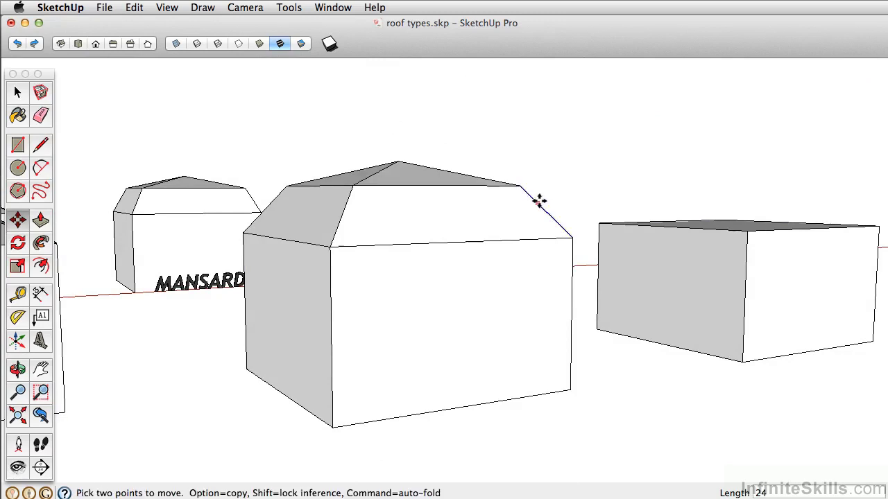
middle_click_drag(541, 199, 260, 255)
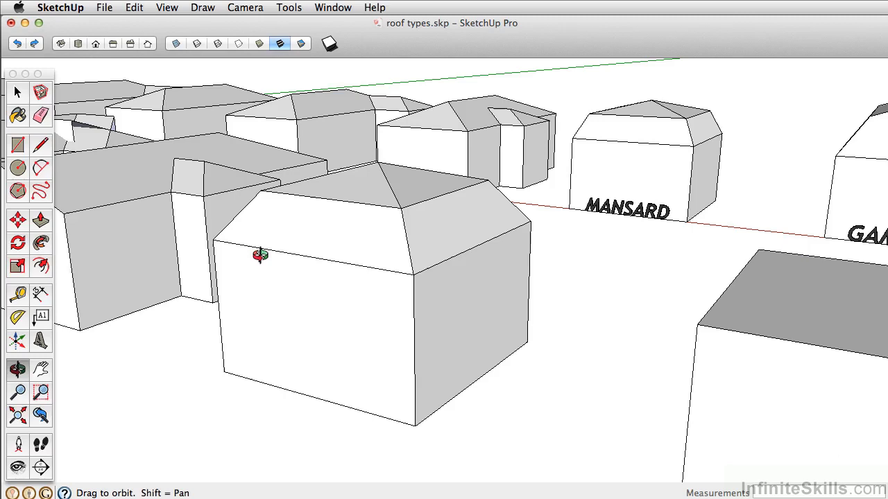